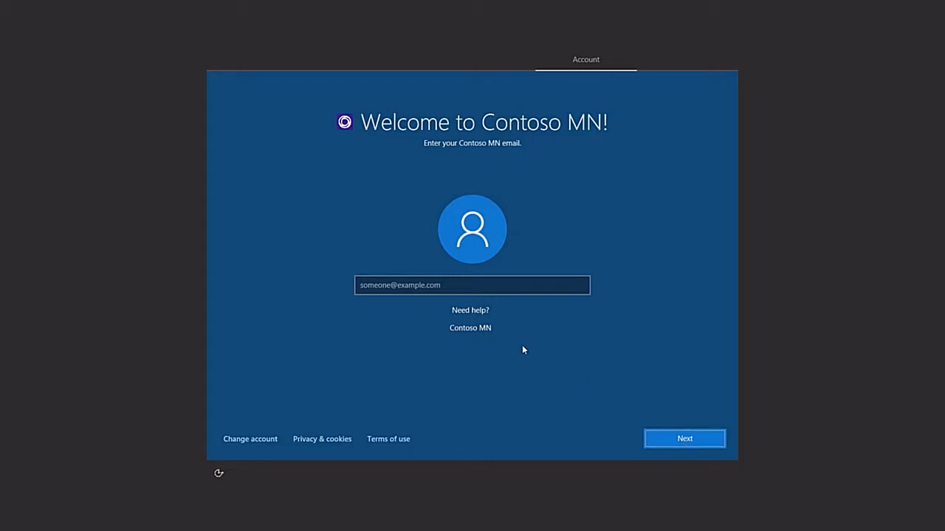
Sign in to the Contoso MN device setup with the user's work email and account password
left_click(479, 290)
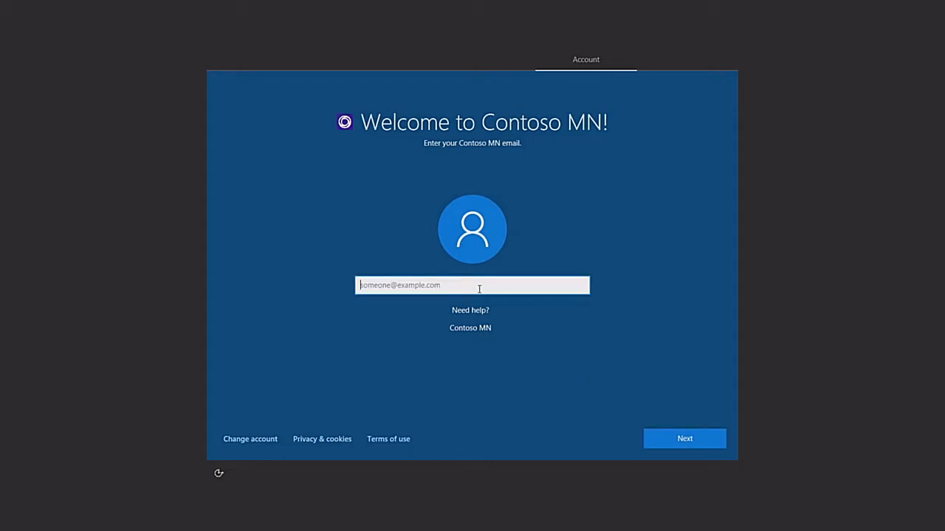
key("Return")
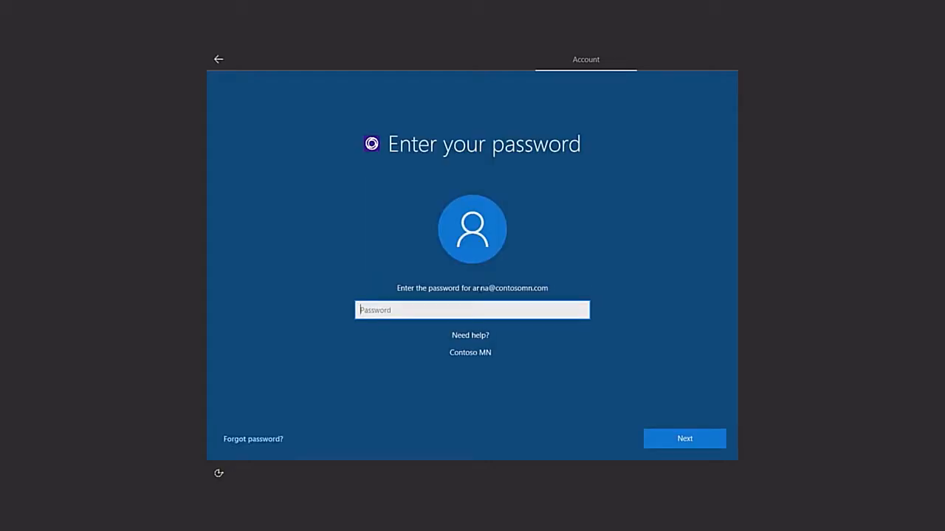
type("********")
key("Return")
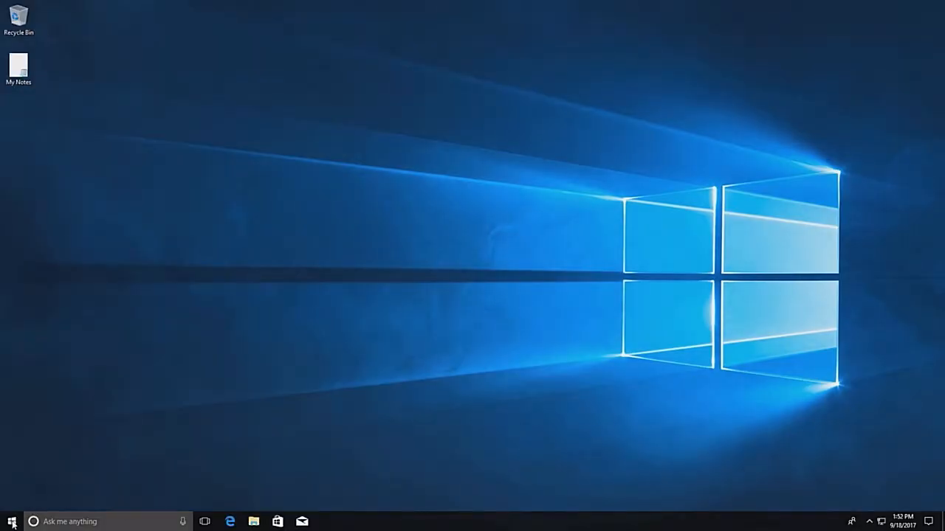
Open the Windows account settings for work or school access and examine the management info of the Contoso MN Azure AD connection
left_click(12, 522)
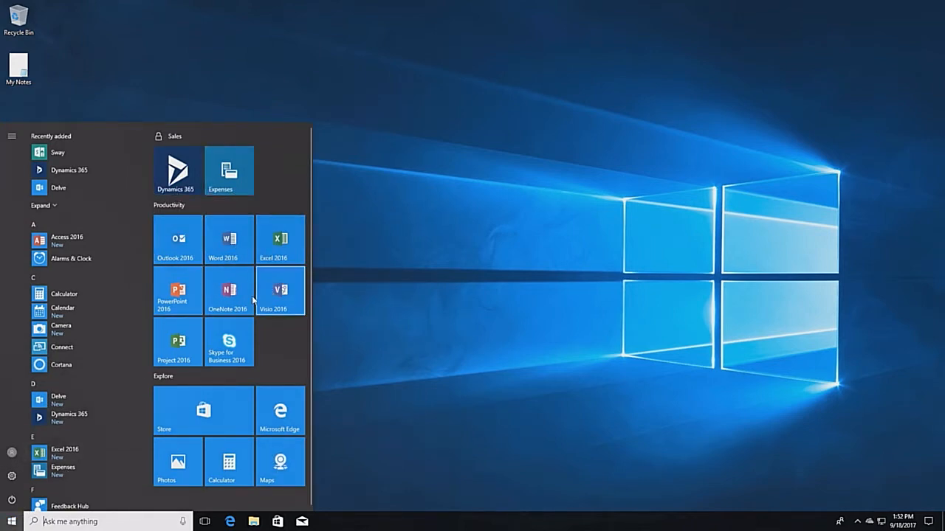
left_click(12, 478)
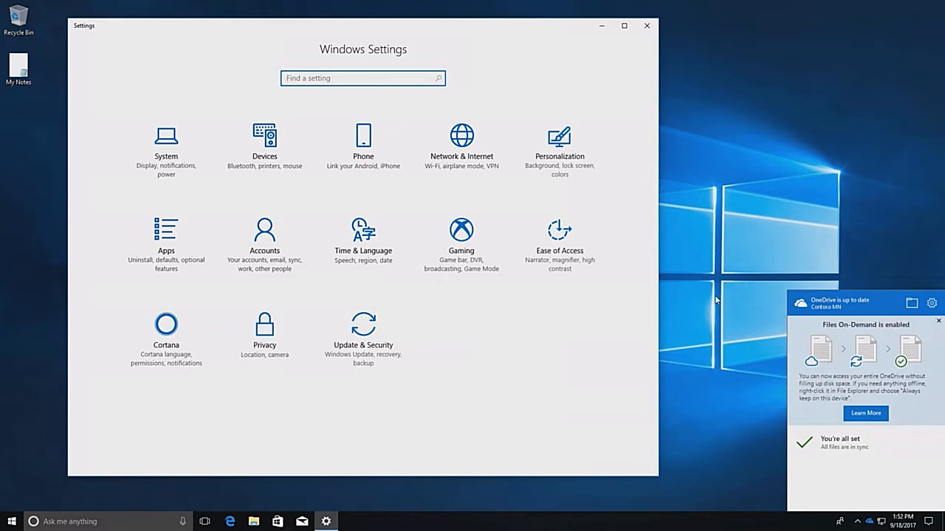
left_click(265, 239)
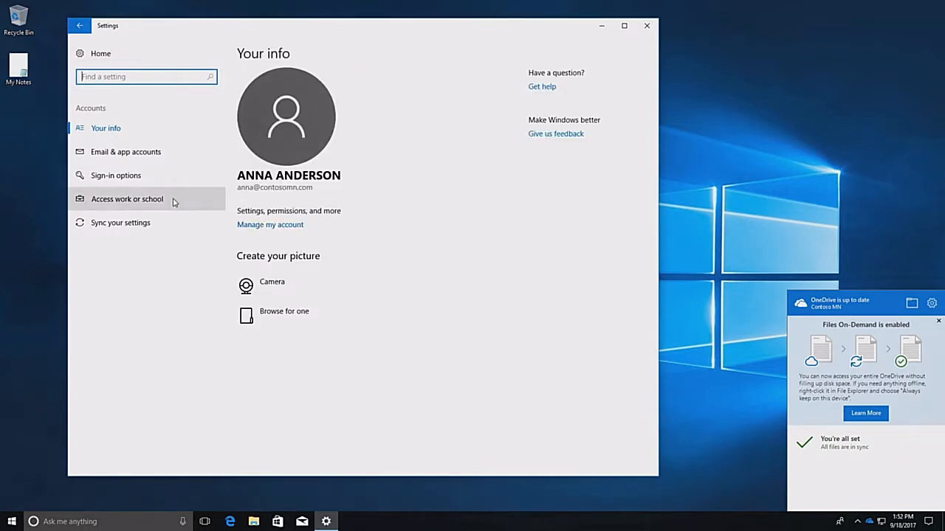
left_click(139, 201)
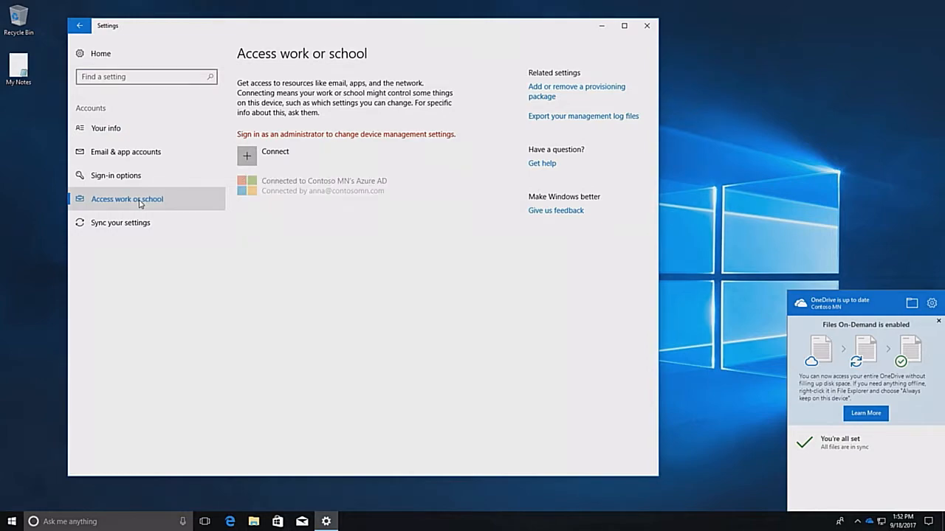
left_click(323, 193)
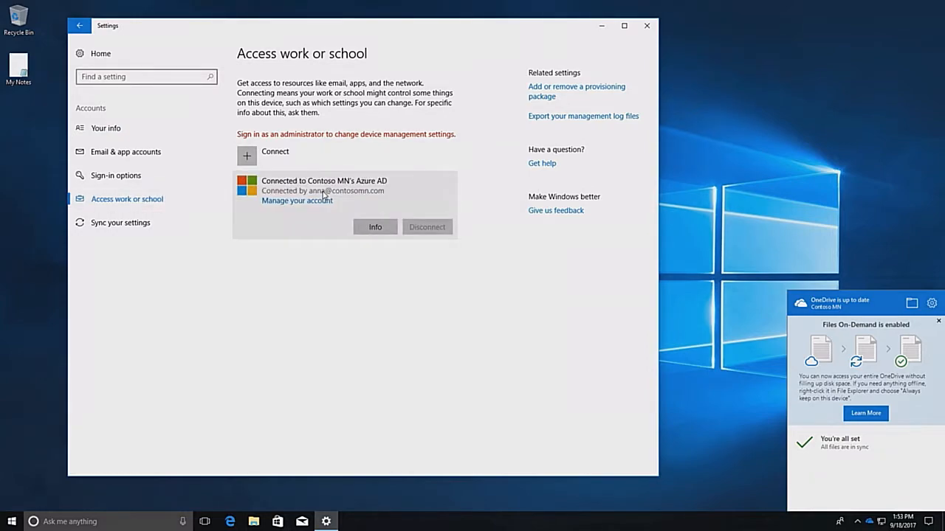
left_click(376, 228)
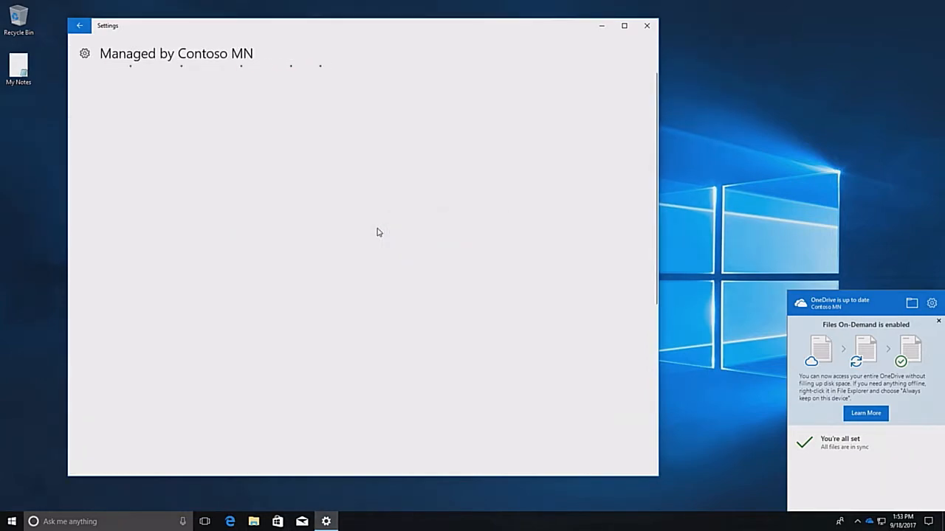
scroll(217, 205, "down", 2)
scroll(218, 205, "down", 4)
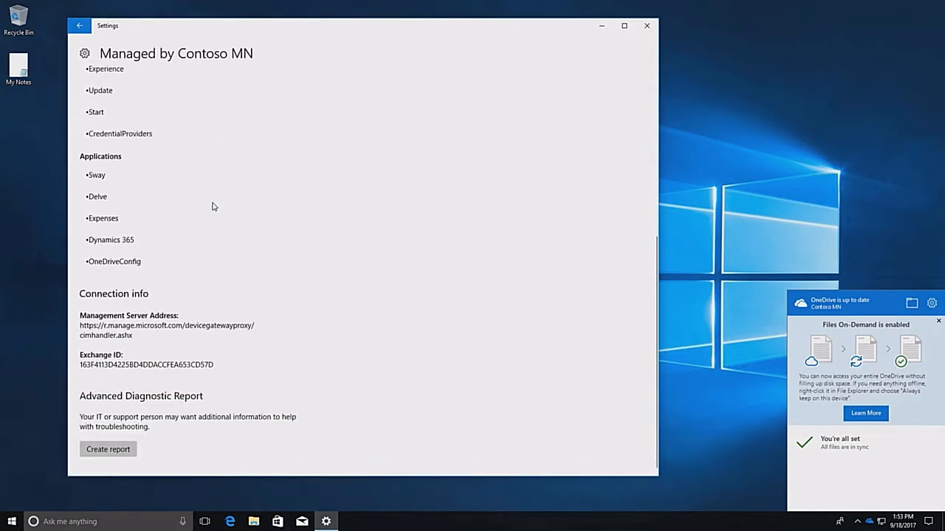
Return to the Windows Settings home and check the Windows edition, subscription and activation under Update & Security
left_click(82, 31)
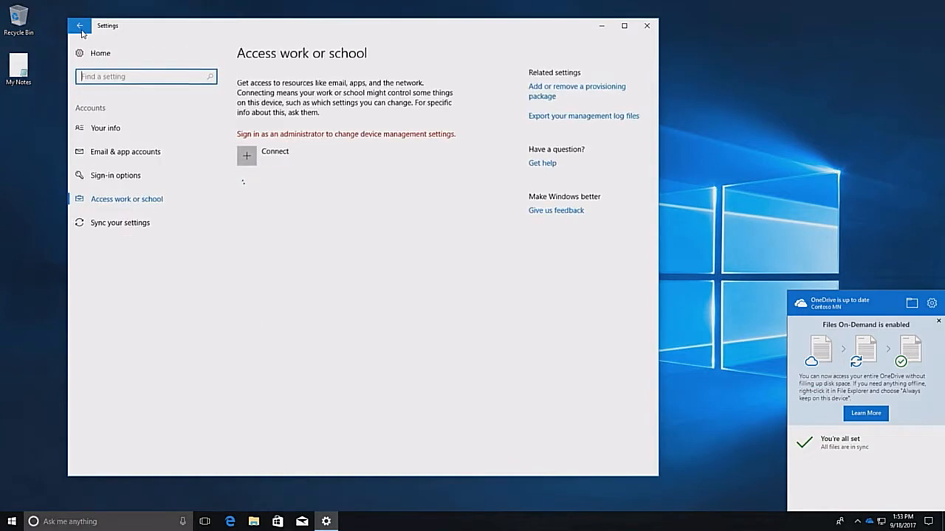
left_click(81, 31)
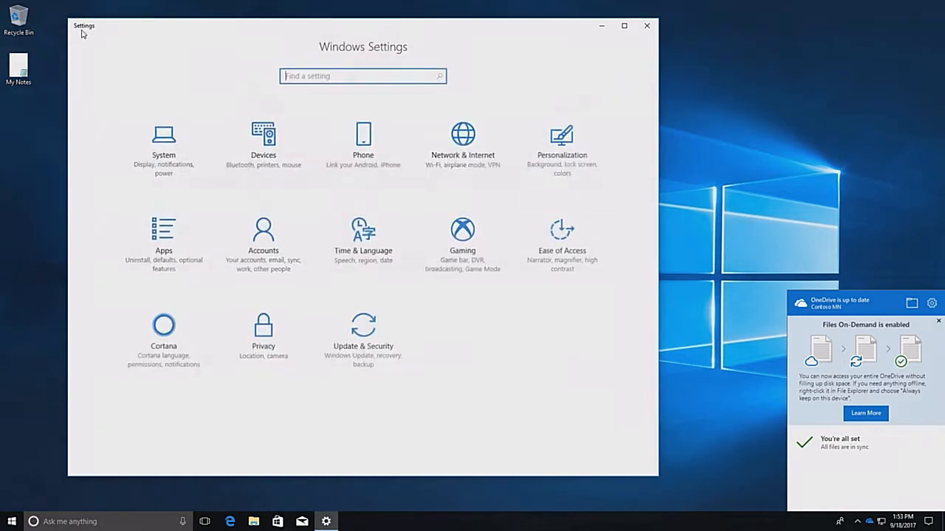
left_click(152, 141)
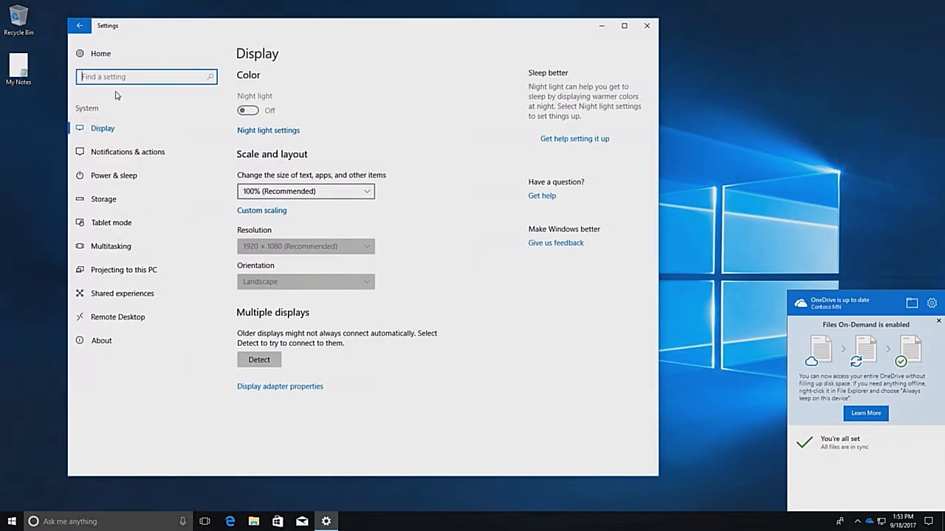
left_click(79, 27)
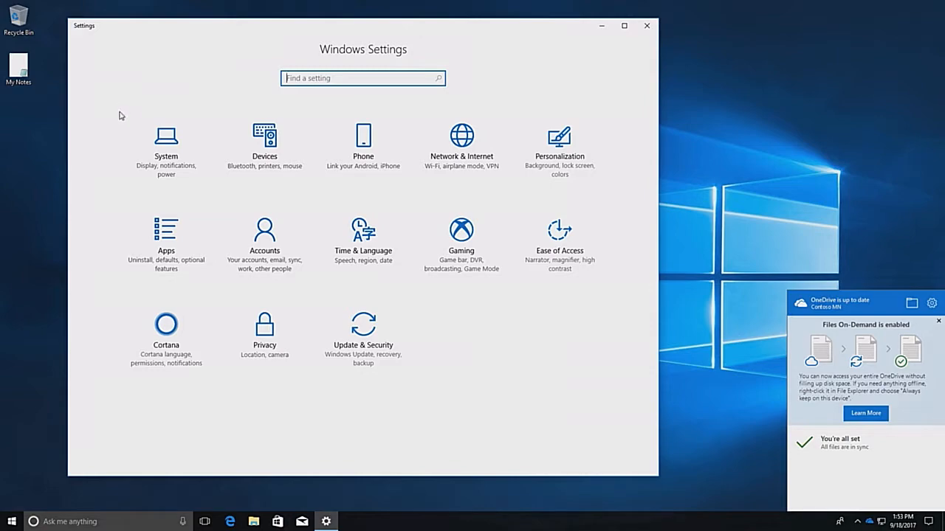
left_click(355, 336)
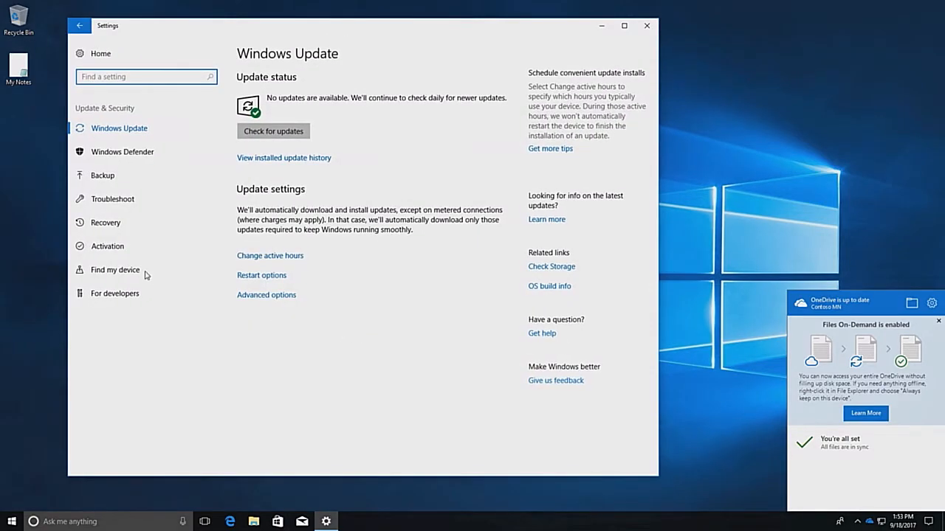
left_click(108, 251)
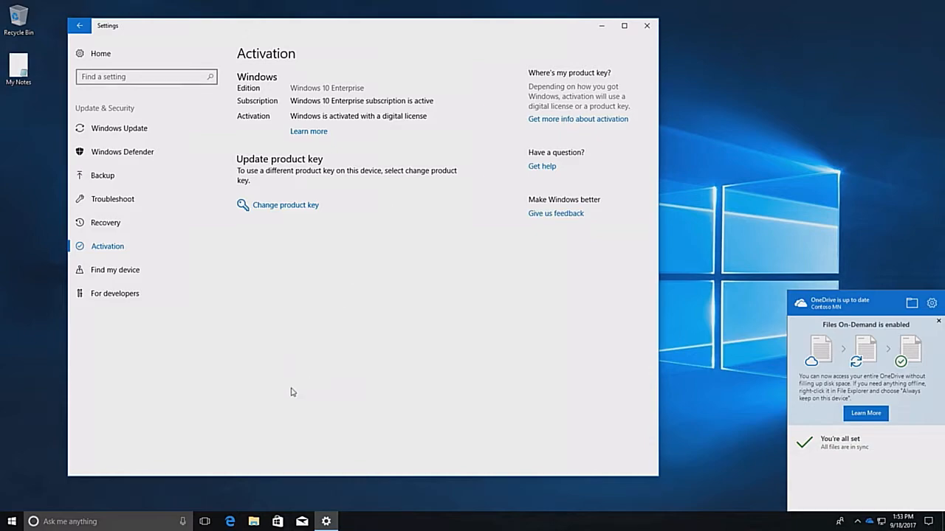
Switch to File Explorer and look through the Desktop, Documents and Pictures folders of OneDrive - Contoso MN
left_click(254, 522)
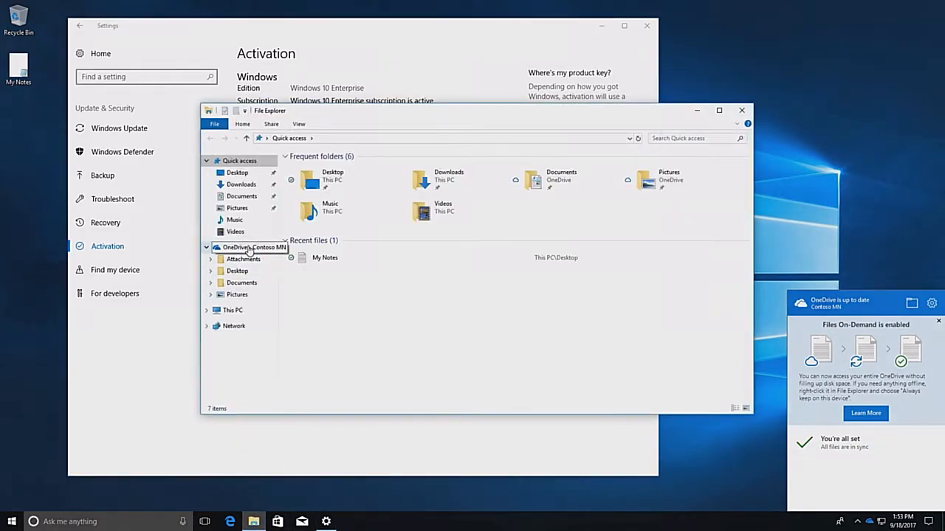
left_click(248, 251)
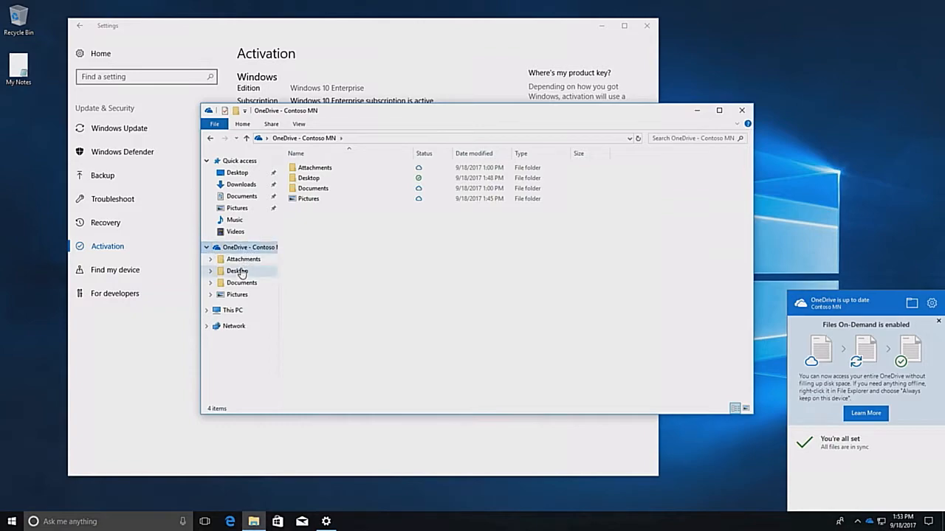
left_click(240, 272)
left_click(239, 283)
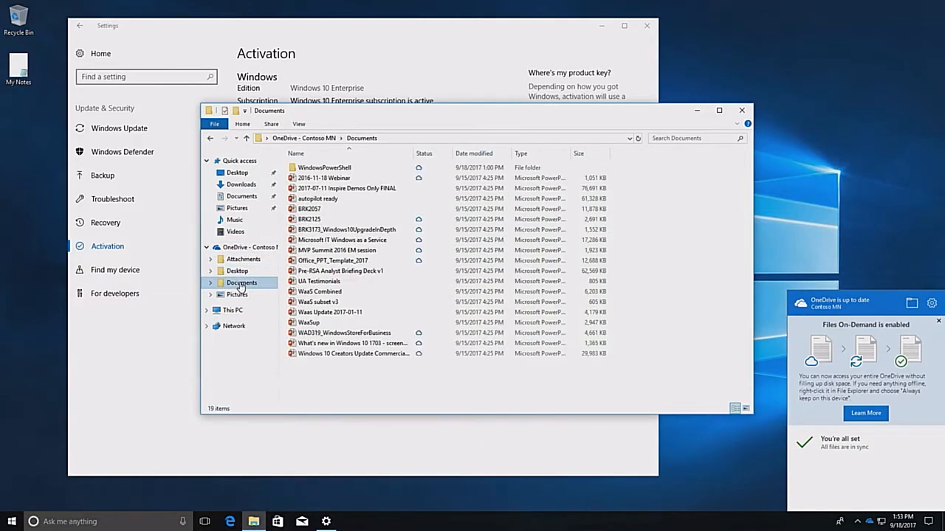
left_click(237, 294)
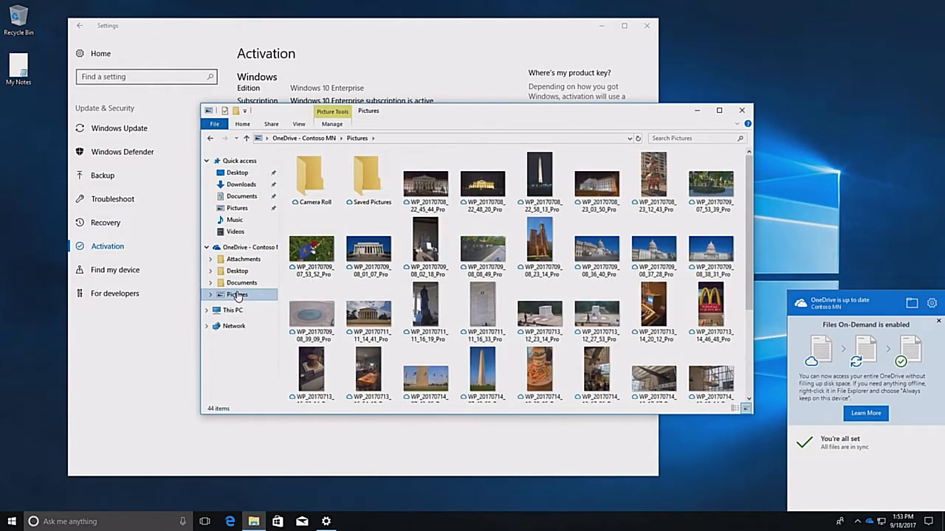
Close the File Explorer and Settings windows and dismiss the OneDrive Files On-Demand notices and flyout
left_click(742, 111)
left_click(647, 25)
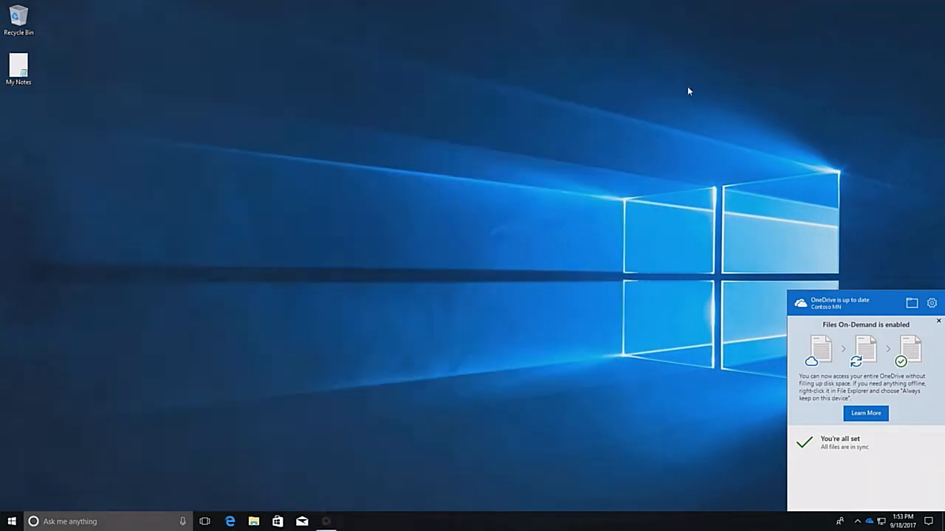
left_click(938, 321)
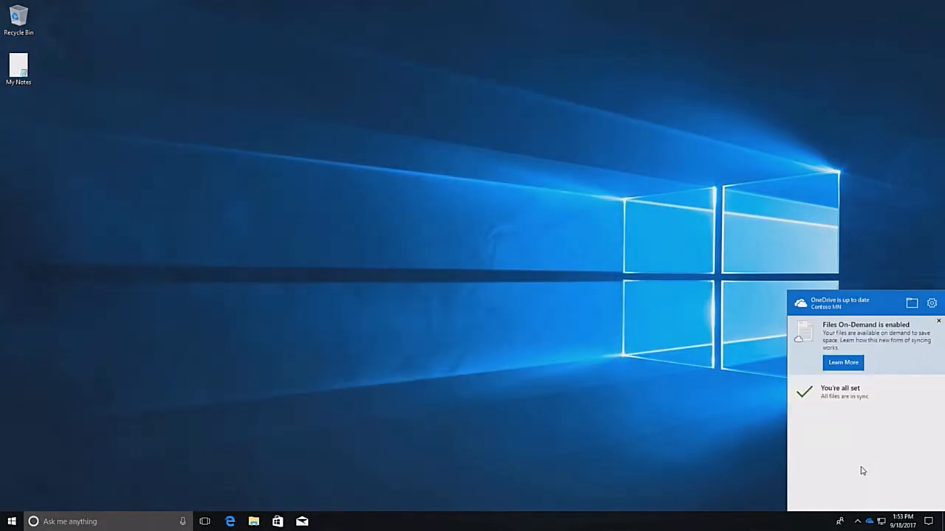
left_click(938, 322)
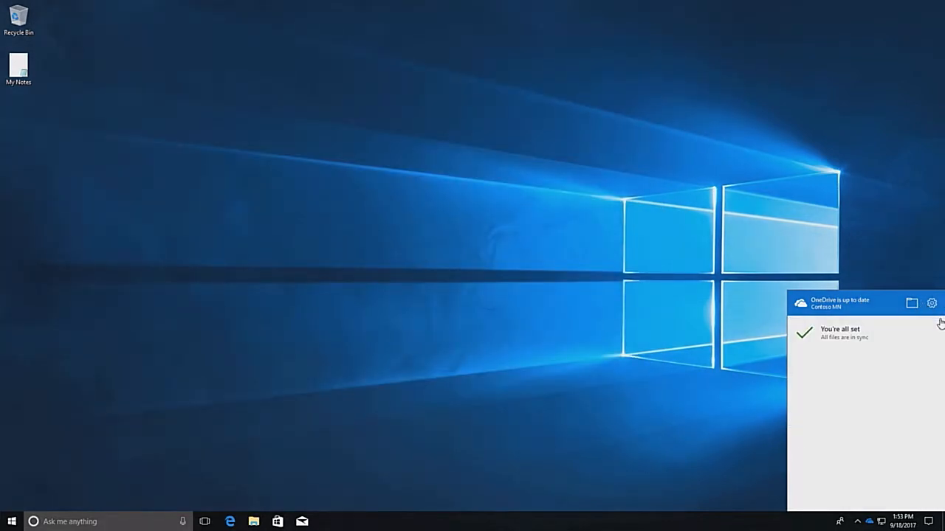
left_click(688, 336)
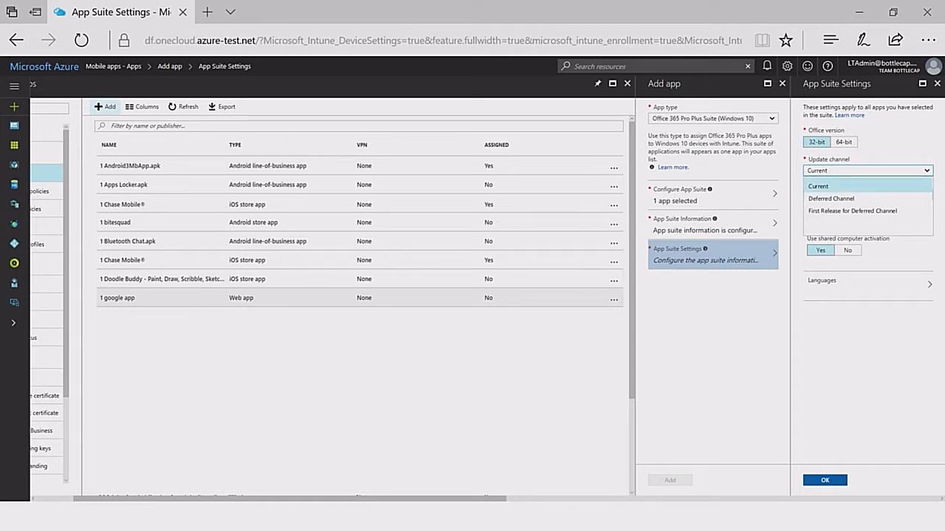
In the Microsoft Azure portal, set the Office 365 Pro Plus suite's update channel to Current and add the app to Intune
left_click(817, 186)
left_click(825, 480)
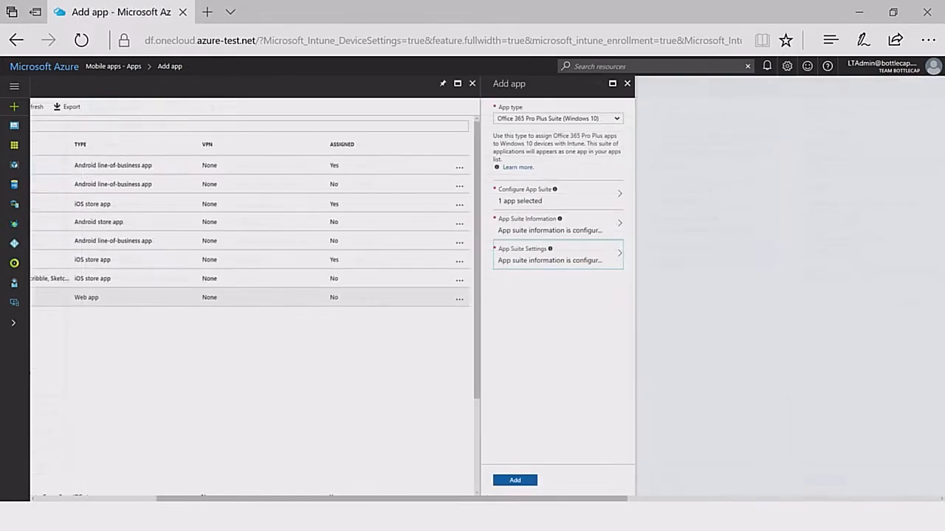
left_click(515, 481)
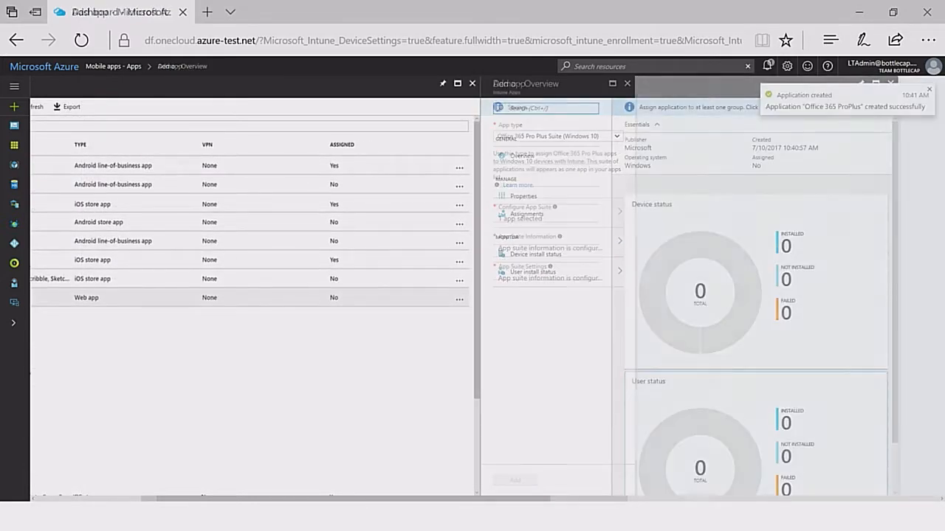
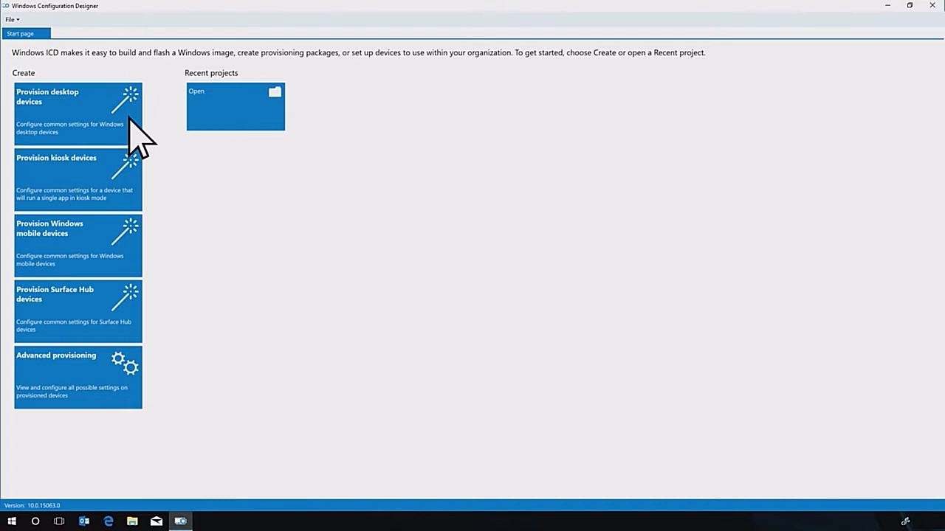
In Windows Configuration Designer, create a desktop provisioning project named Transform with device name CONTOSO-%SERIAL% and removal of pre-installed software enabled
left_click(130, 118)
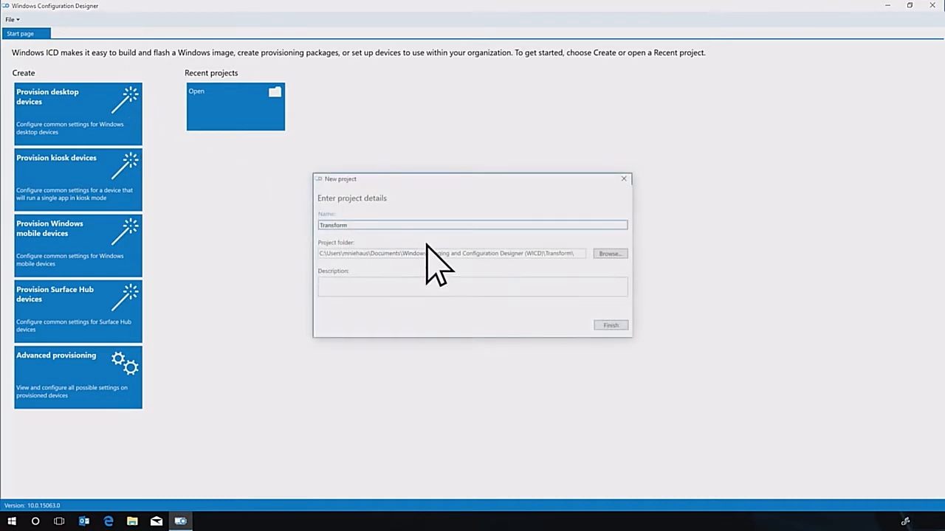
left_click(609, 325)
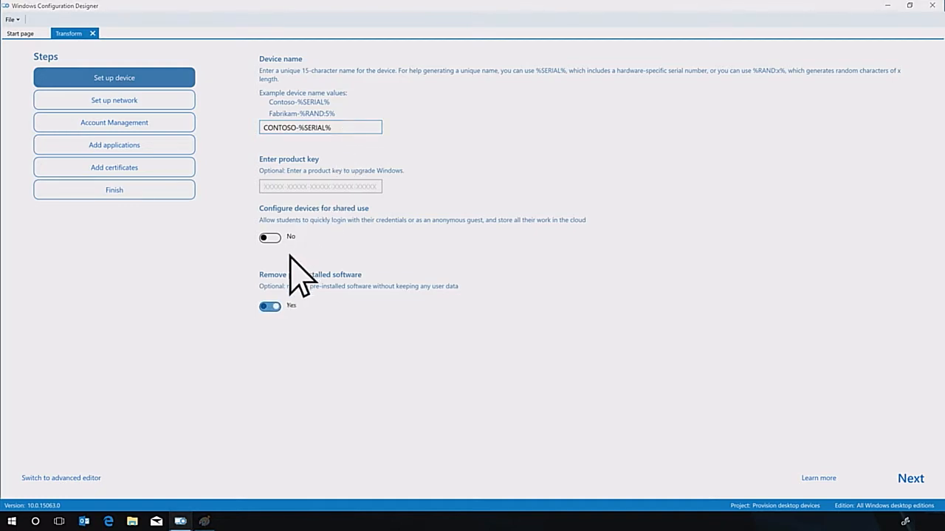
left_click(270, 306)
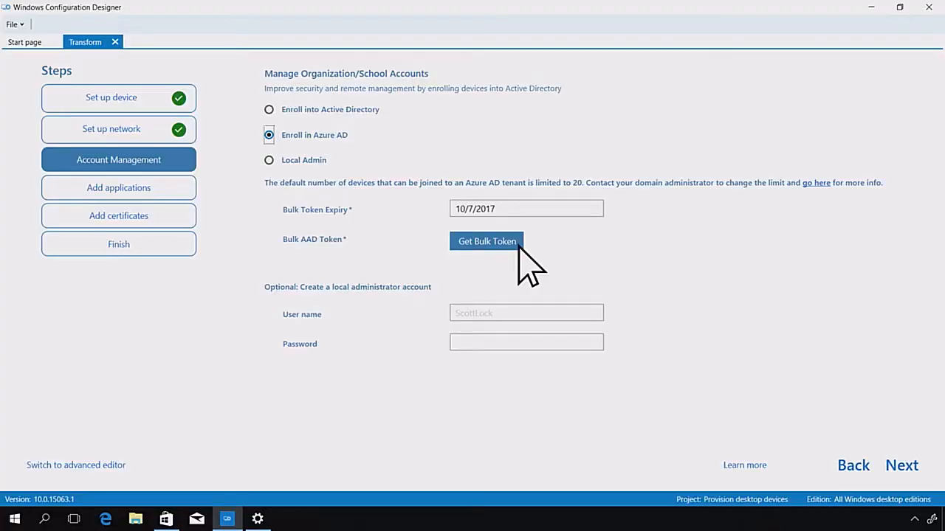
Get a bulk token for Azure AD enrollment by signing in with the work account's e-mail and password
left_click(517, 244)
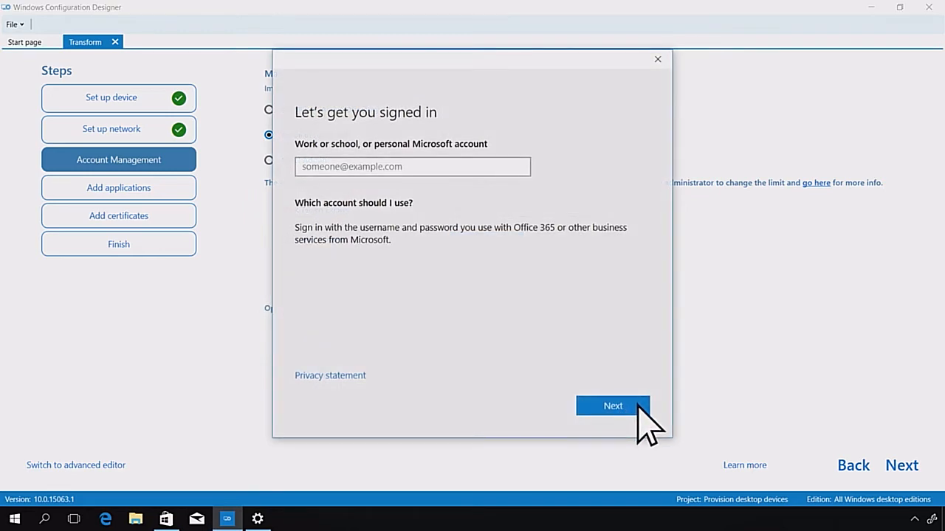
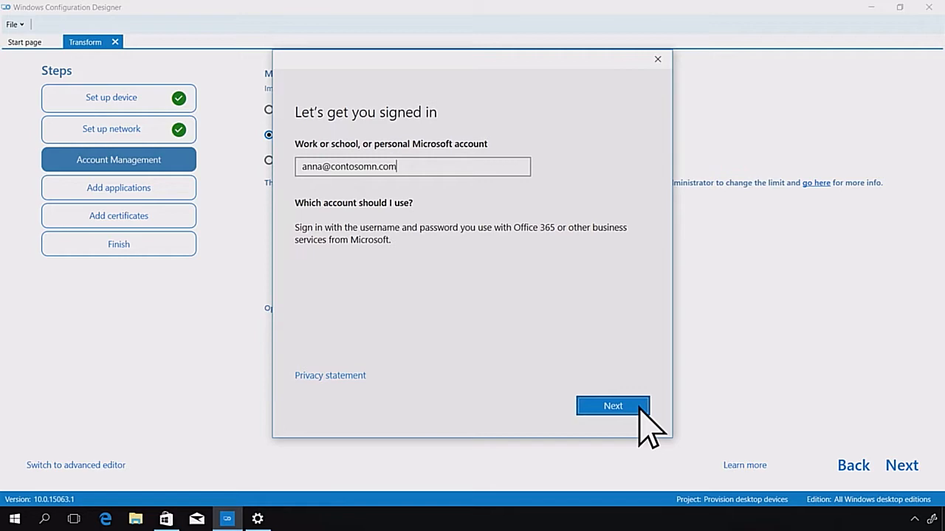
left_click(614, 406)
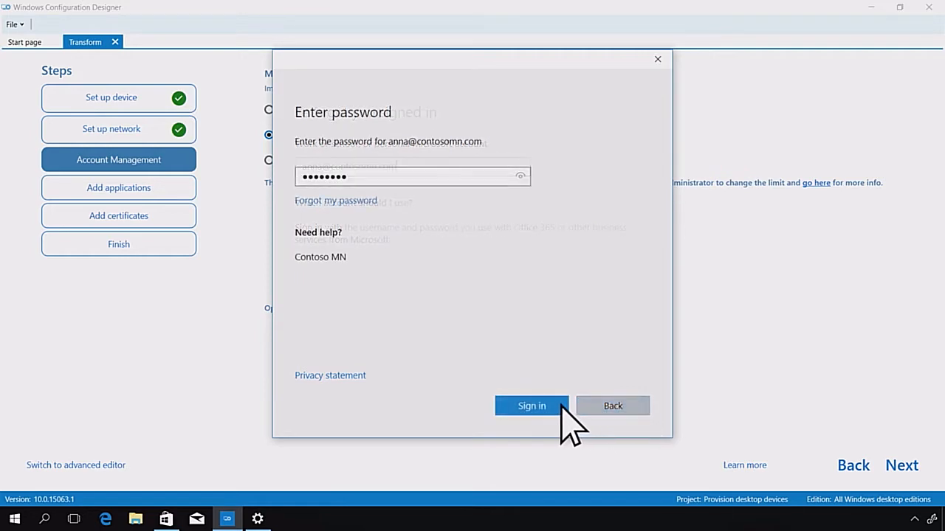
left_click(556, 406)
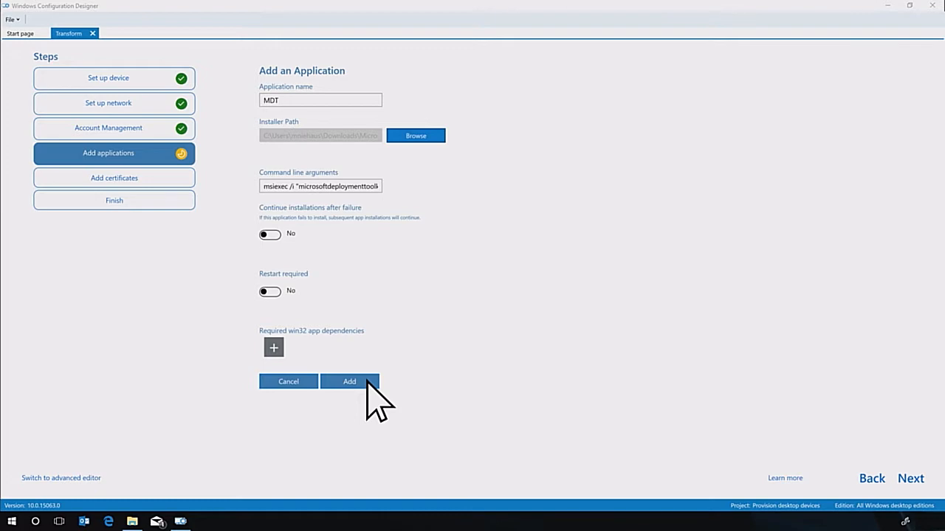
Add the MDT application with its msiexec command line and the Network Access certificate to the provisioning project
left_click(367, 381)
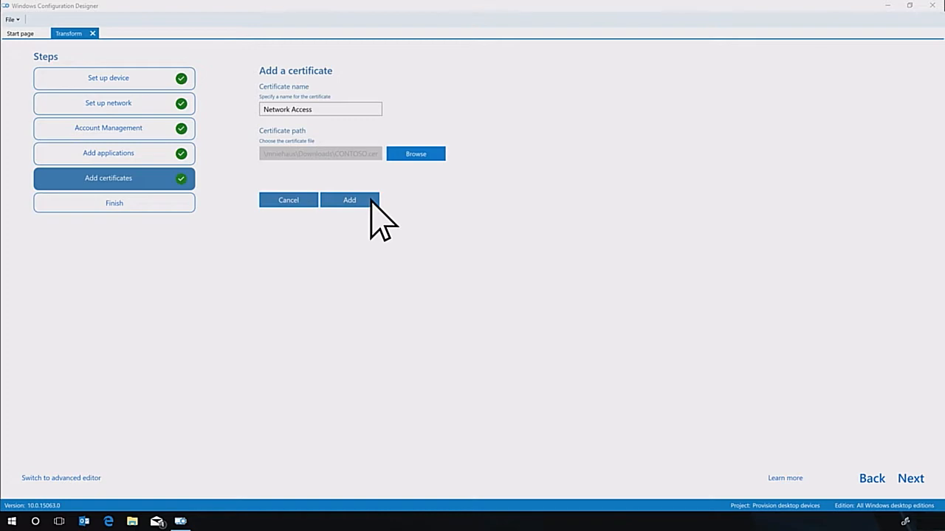
left_click(370, 200)
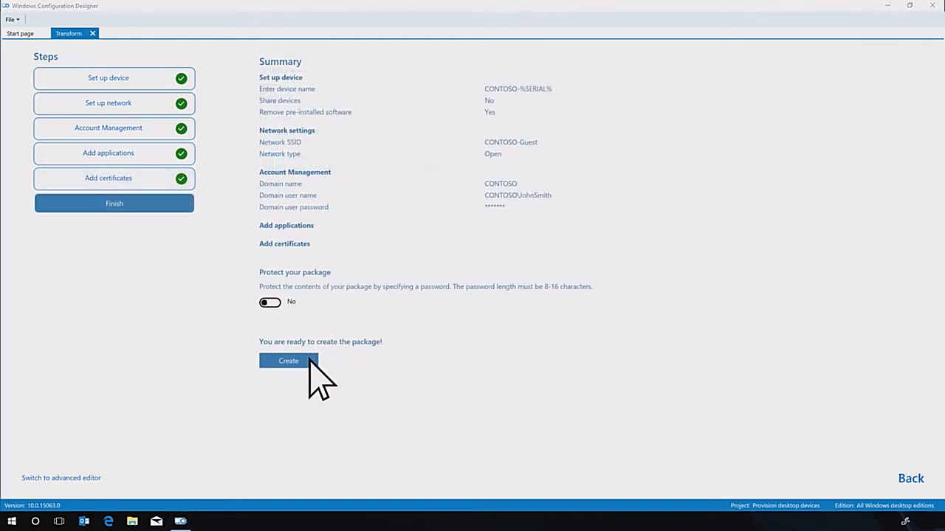
Create the Transform provisioning package from the summary, leaving password protection off
left_click(309, 361)
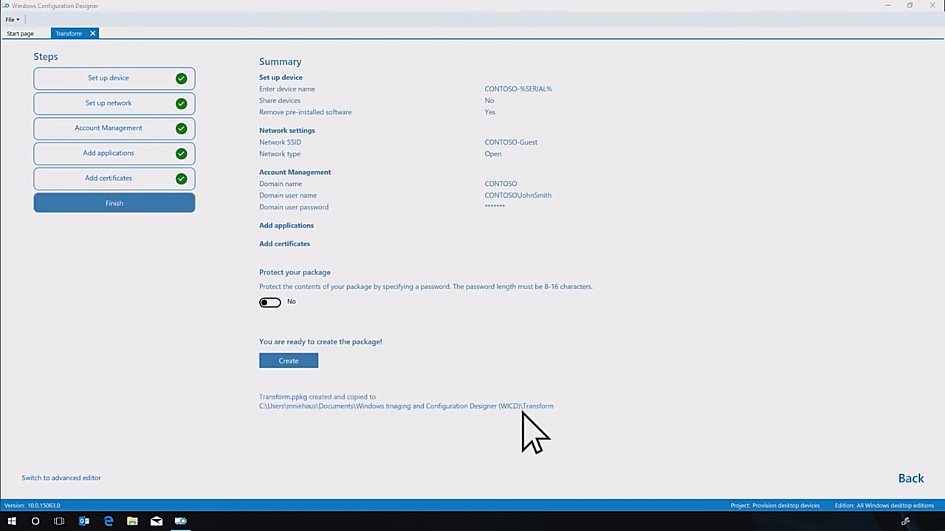